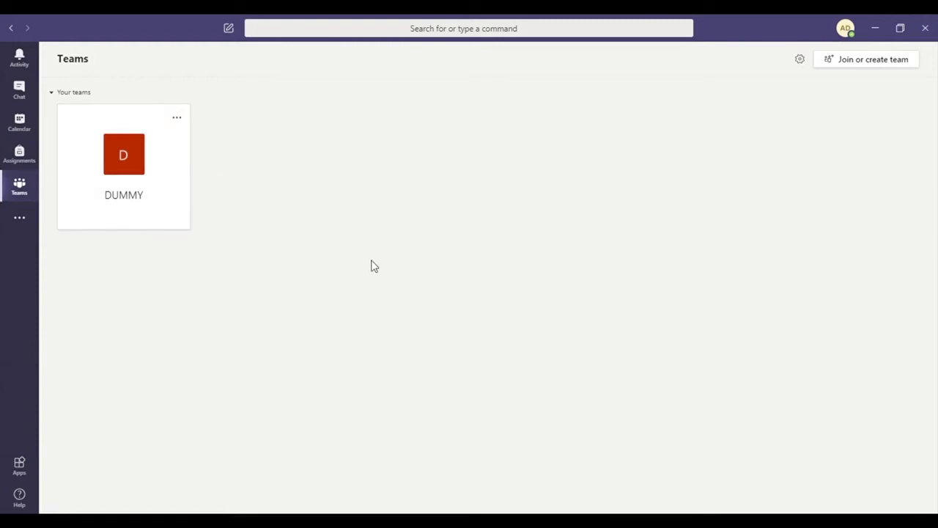
Open the DUMMY class team and its Assignments tab listing six assigned tasks.
click(159, 193)
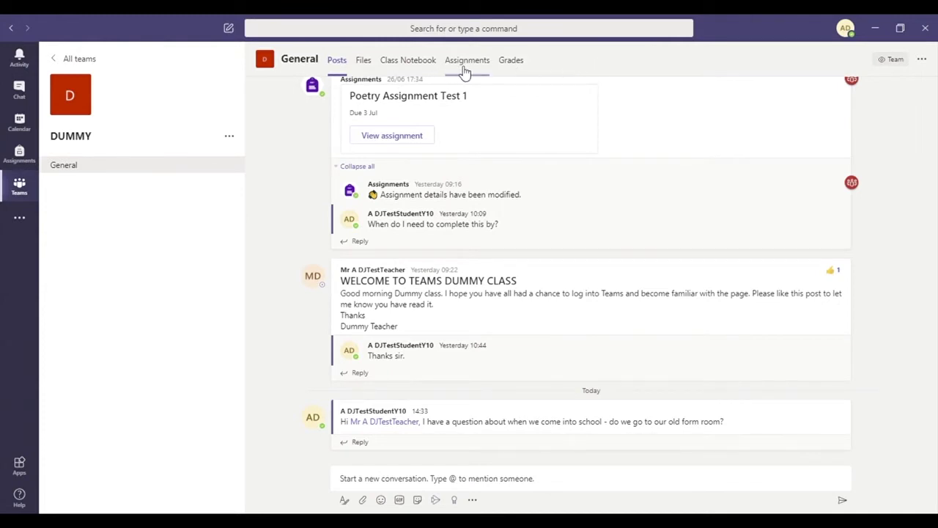
click(464, 69)
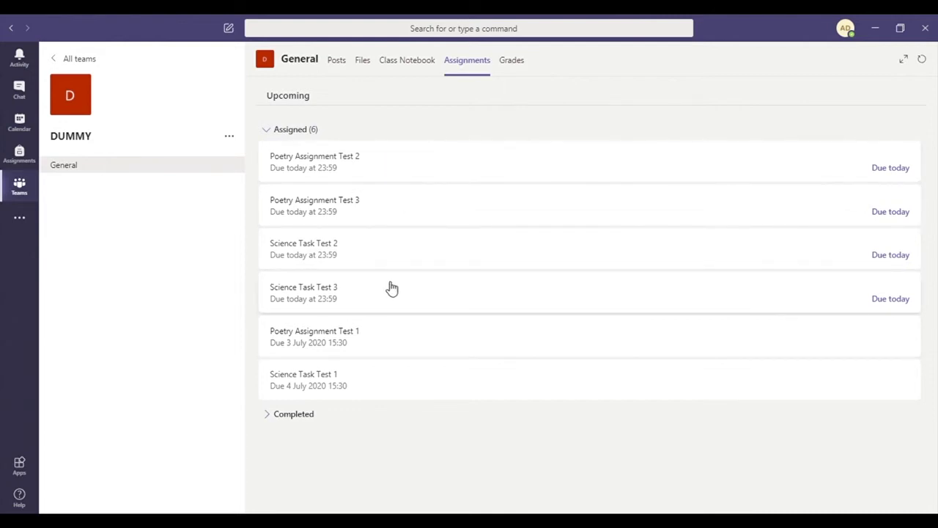
Open Poetry Assignment Test 2 to see its instructions and attached lesson work.
click(414, 162)
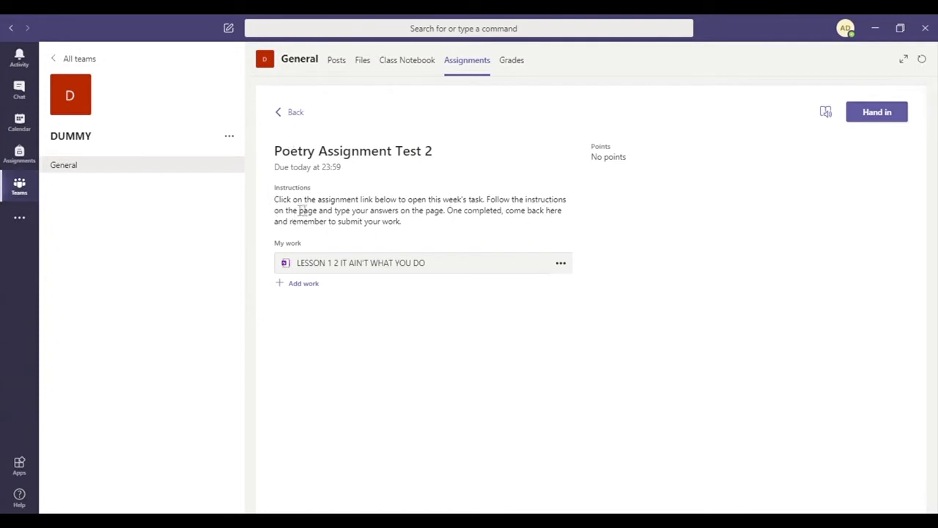
Open the LESSON 1 2 IT AIN'T WHAT YOU DO page and scroll to the numbered answer area.
click(386, 268)
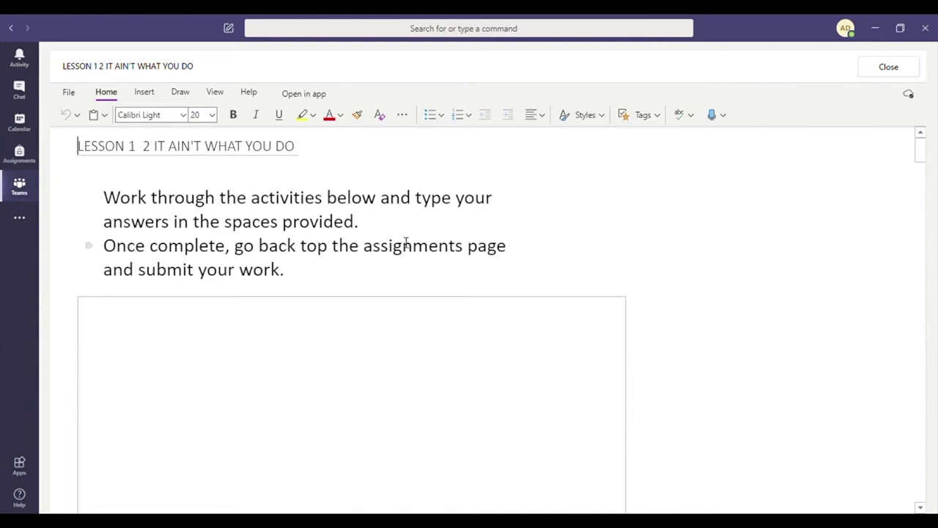
scroll(399, 243, down, 6)
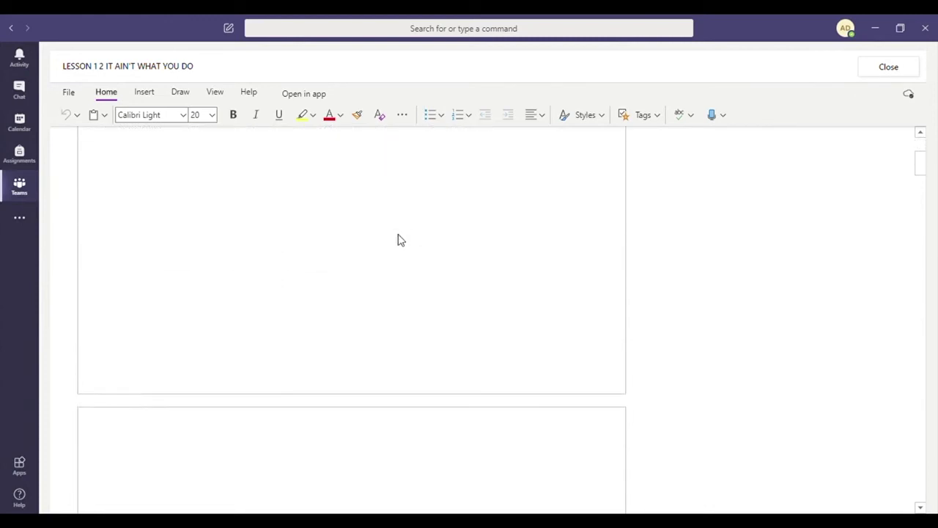
scroll(394, 260, up, 3)
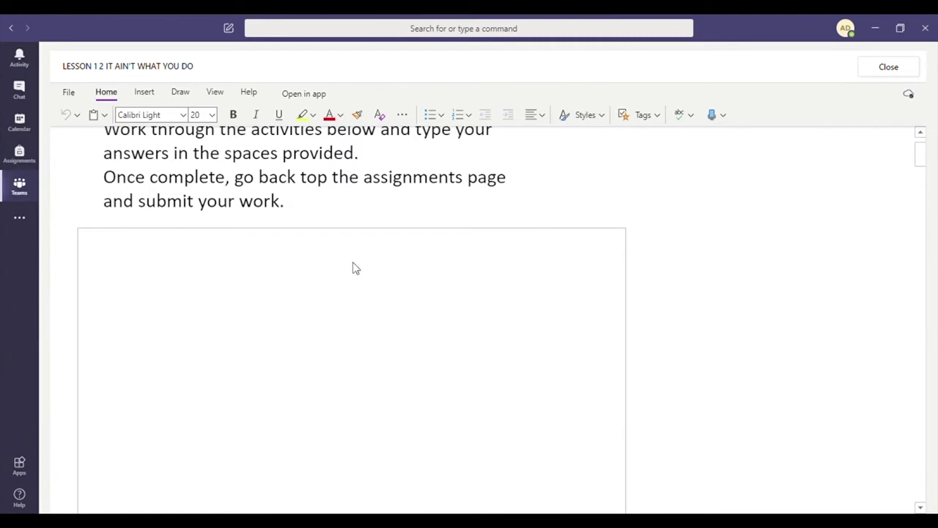
scroll(349, 274, down, 5)
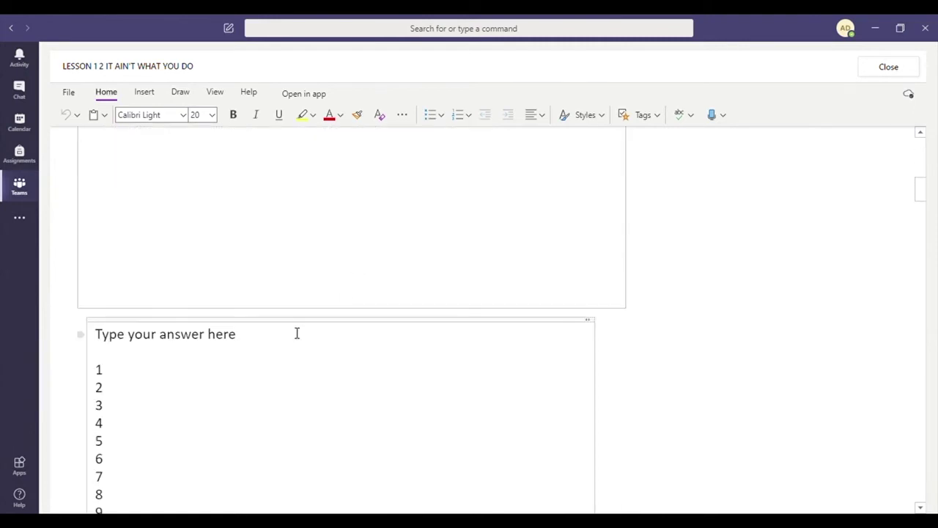
scroll(288, 332, up, 5)
scroll(288, 332, down, 5)
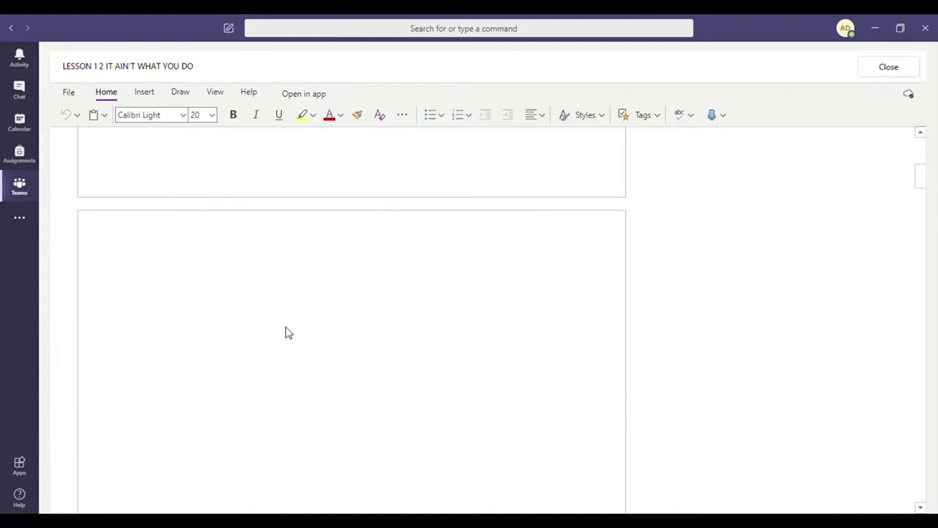
Enter 'run 5k' on line 1 and 'learn to play the guitar' on line 2.
click(218, 256)
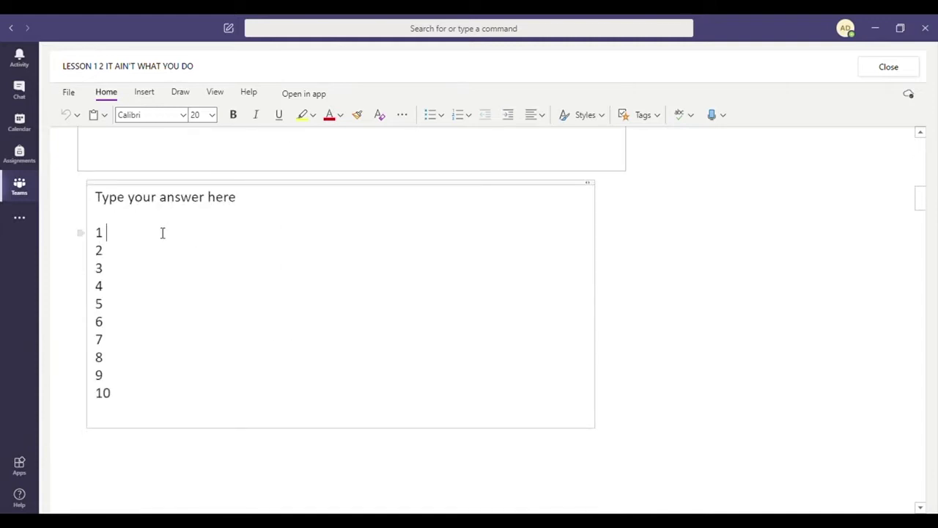
text(my an)
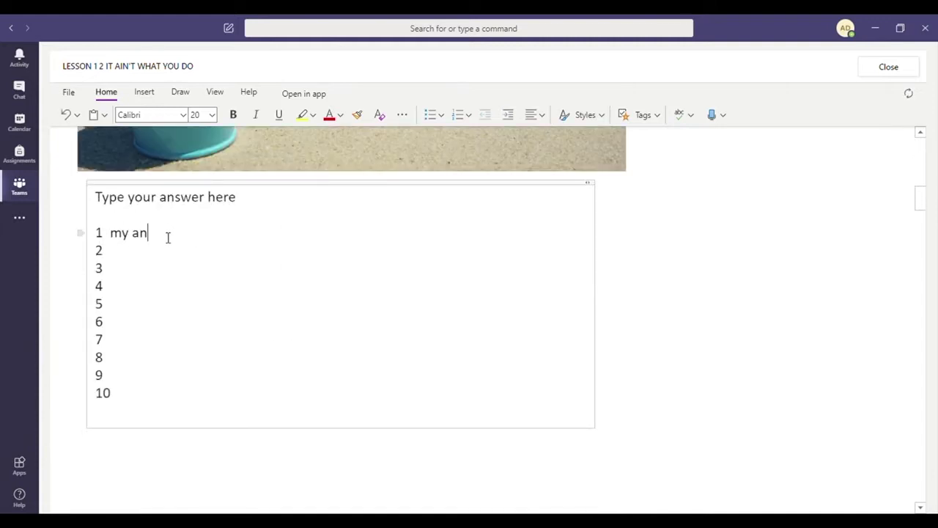
text(swer goes here)
scroll(165, 238, up, 10)
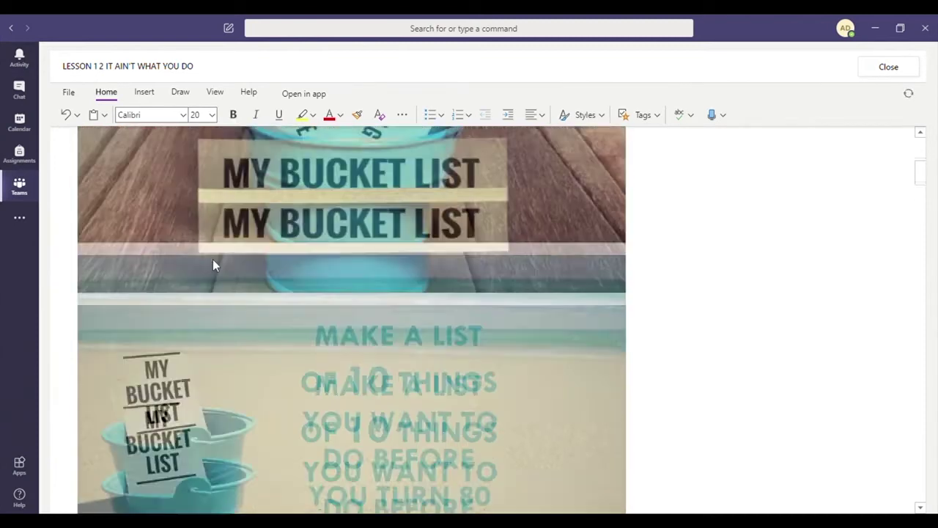
scroll(271, 299, down, 10)
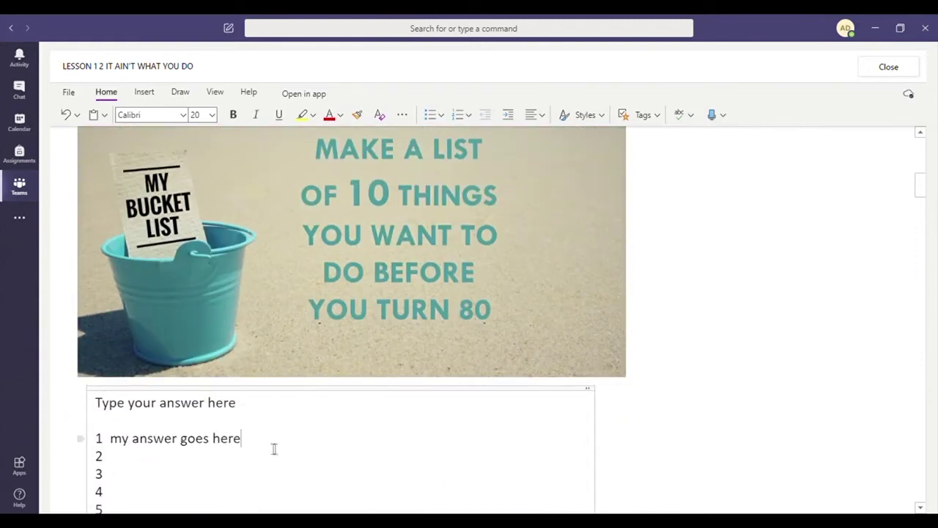
drag(272, 447, 109, 448)
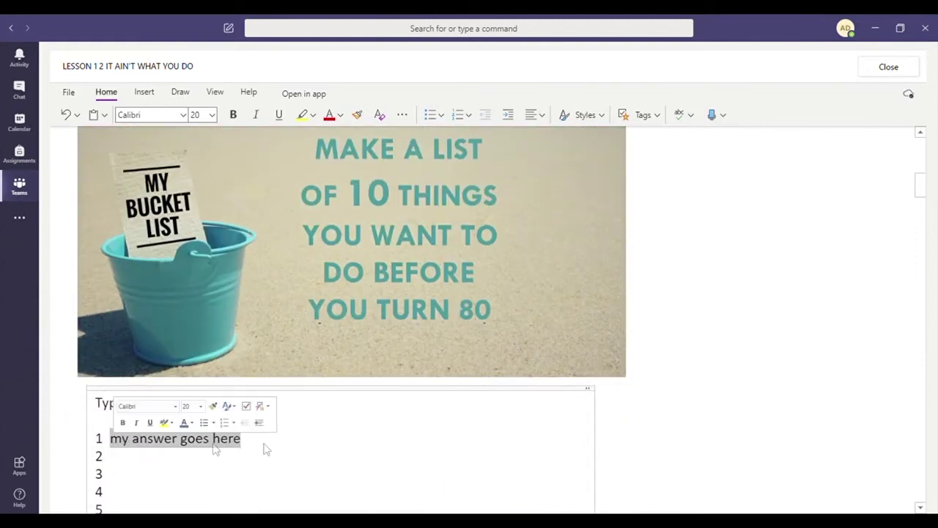
text(run 5k)
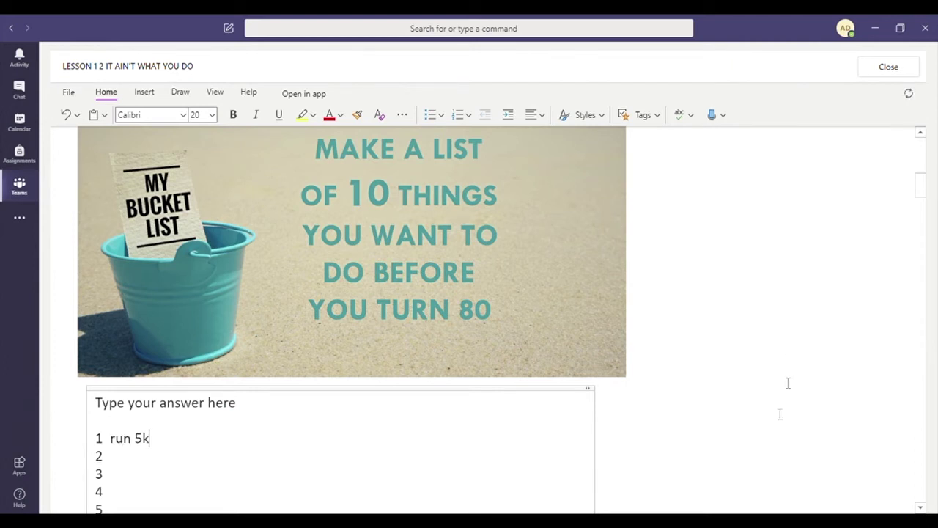
click(158, 460)
text(learn to play the guita)
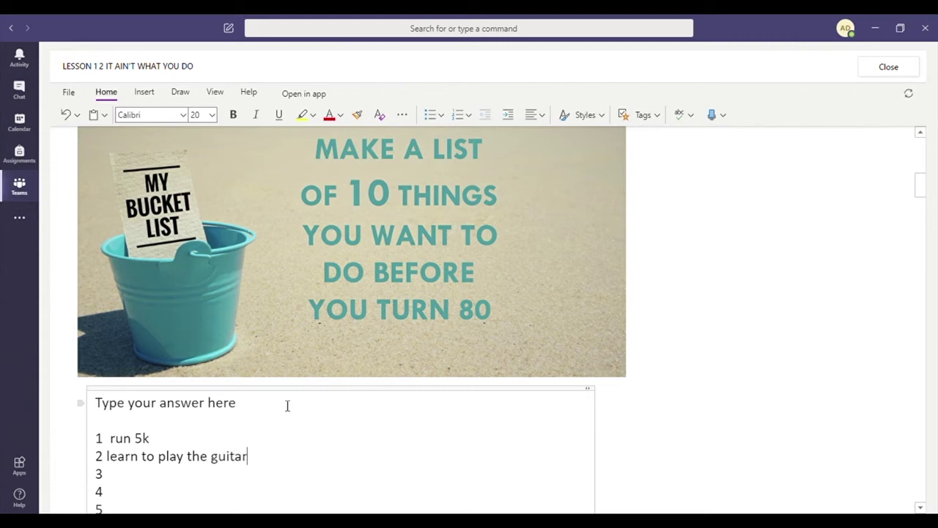
text(r)
scroll(450, 300, down, 3)
scroll(545, 285, up, 5)
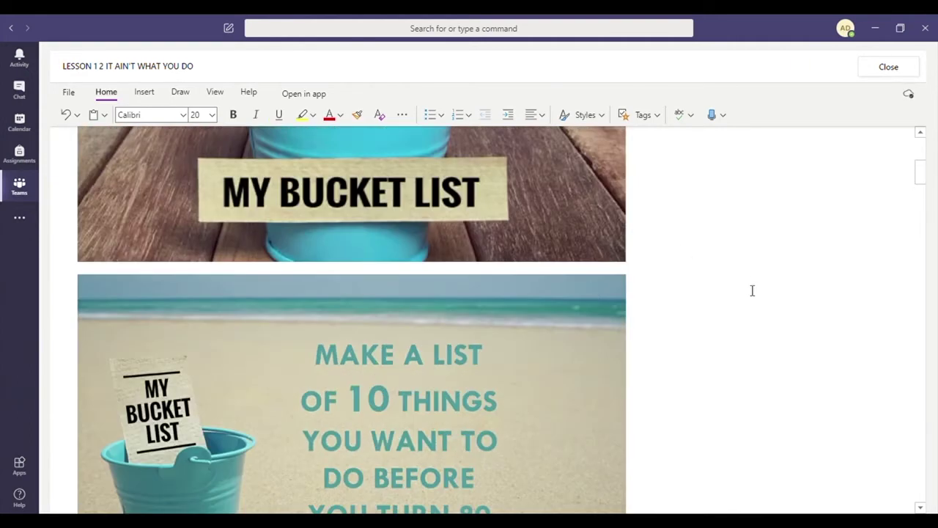
scroll(666, 262, down, 10)
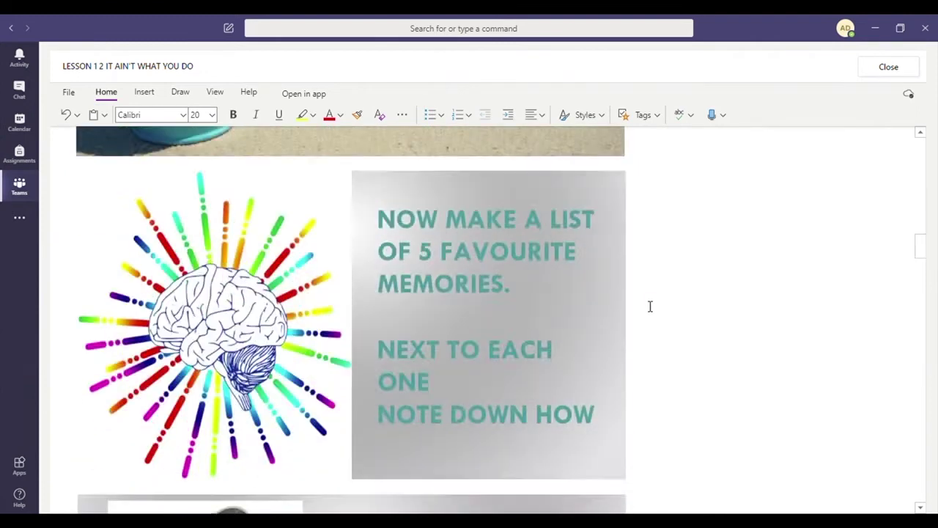
scroll(649, 306, up, 5)
scroll(650, 306, down, 9)
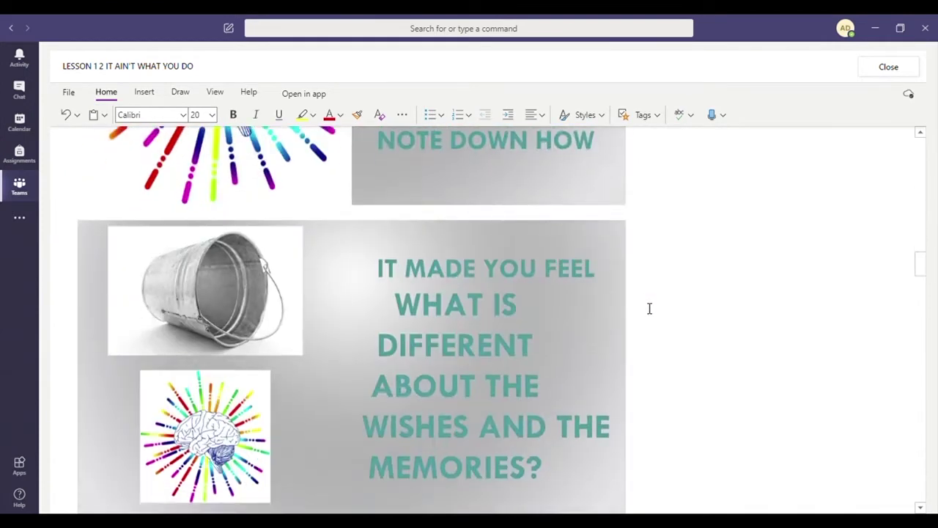
scroll(649, 308, down, 15)
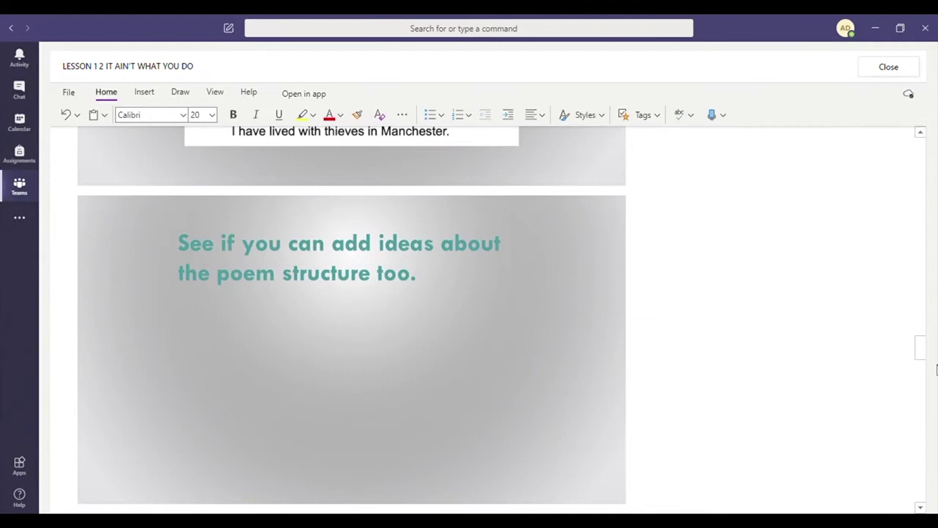
drag(921, 347, 929, 492)
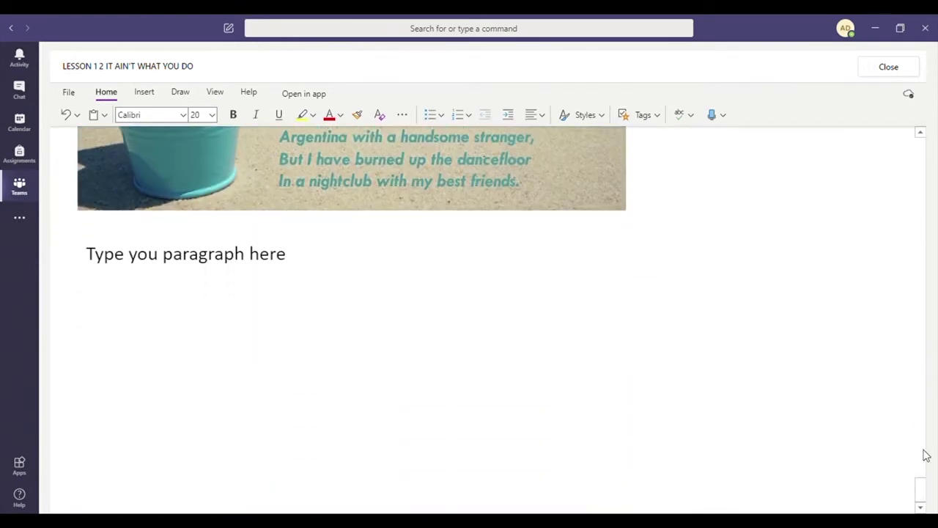
Close the lesson notebook, hand in Poetry Assignment Test 2, and return to the five-task list.
click(889, 68)
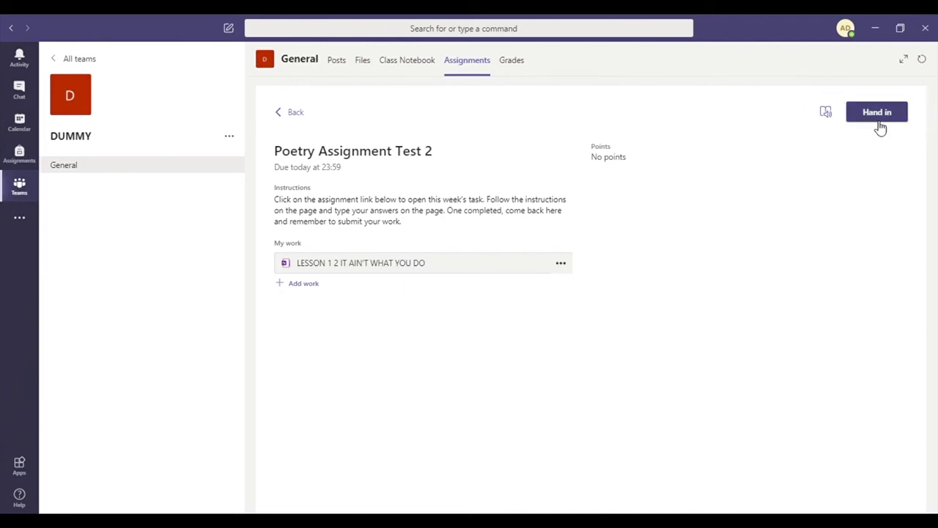
click(878, 122)
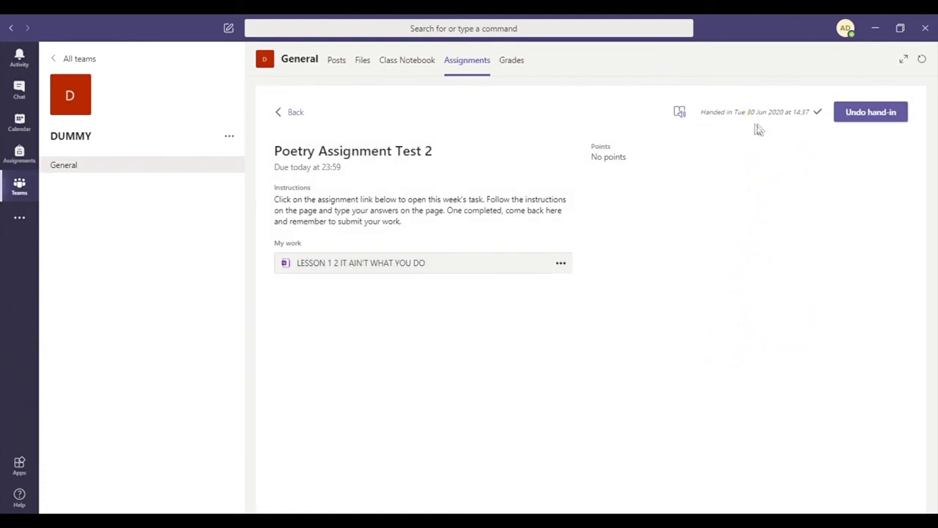
click(302, 112)
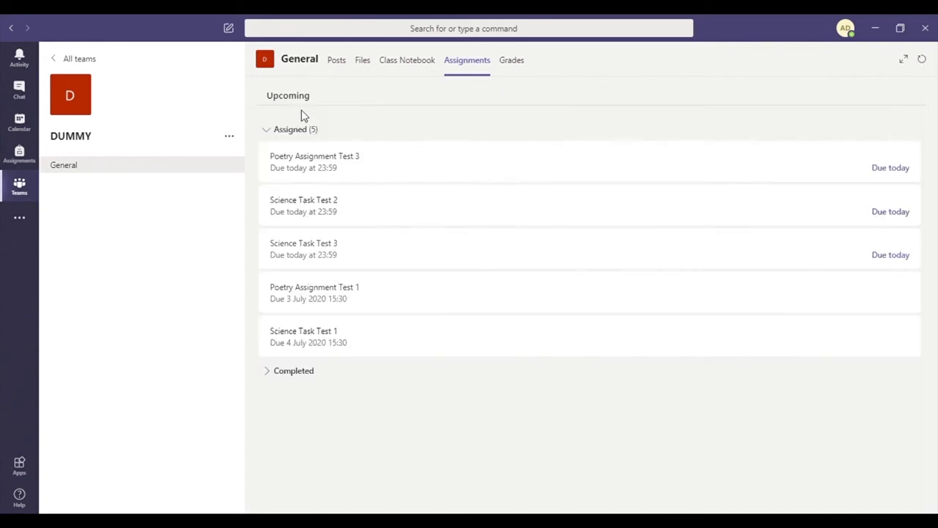
Open Science Task Test 2 and its DIGESTIVE SYSTEM.pdf reference file.
click(408, 213)
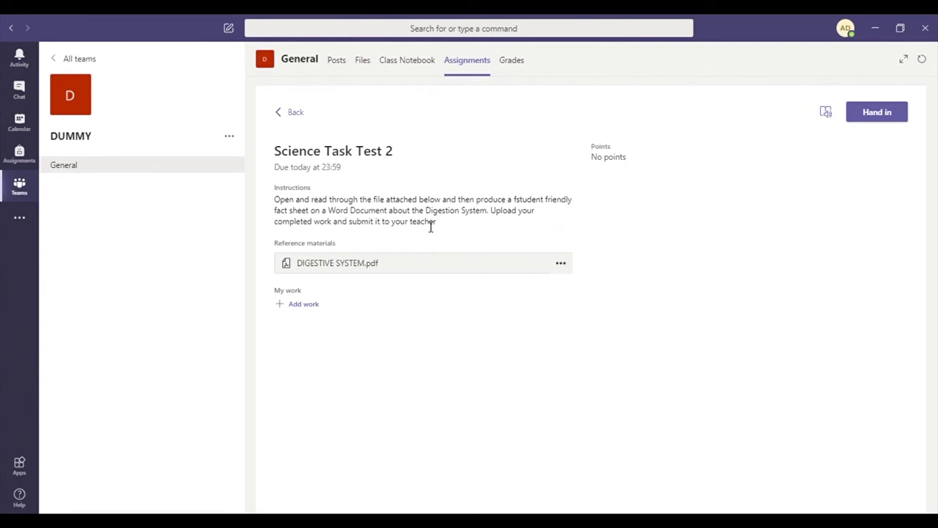
click(364, 269)
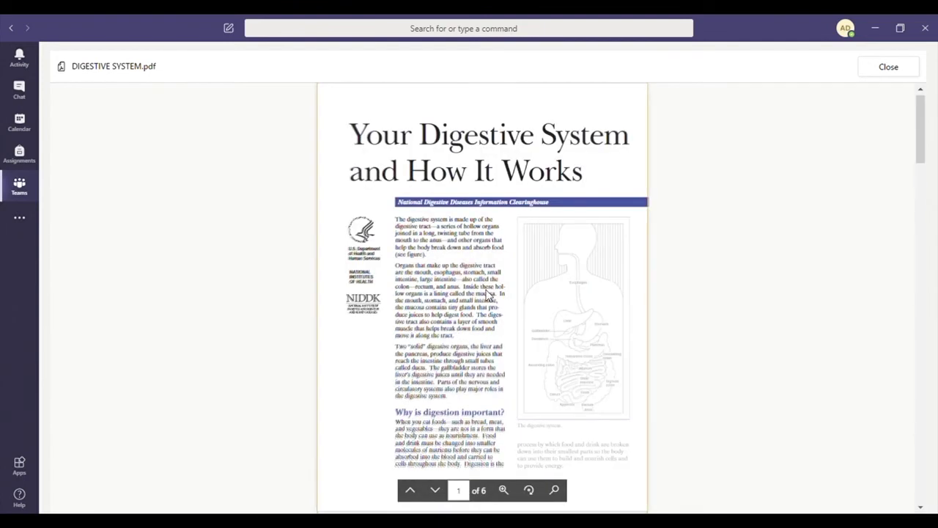
Scroll through the six-page DIGESTIVE SYSTEM.pdf, return to the top, and close it.
scroll(473, 273, down, 10)
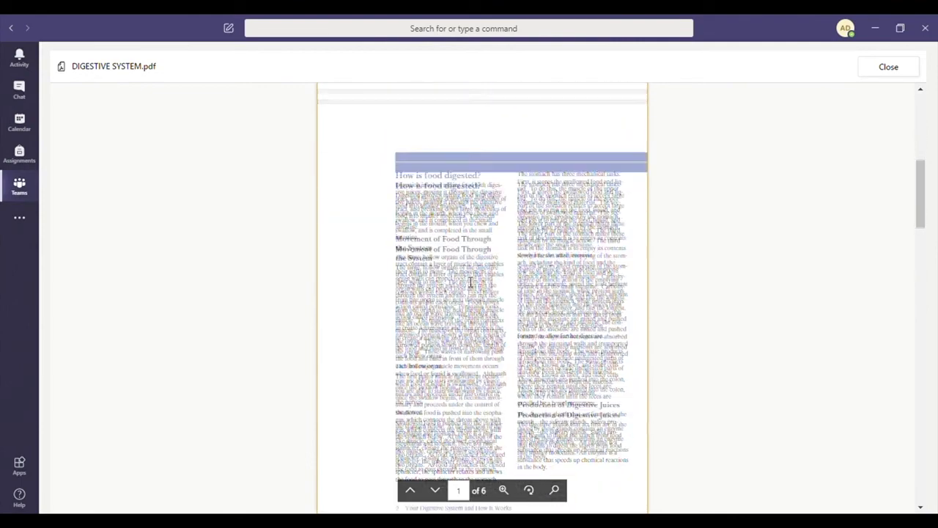
scroll(470, 288, down, 15)
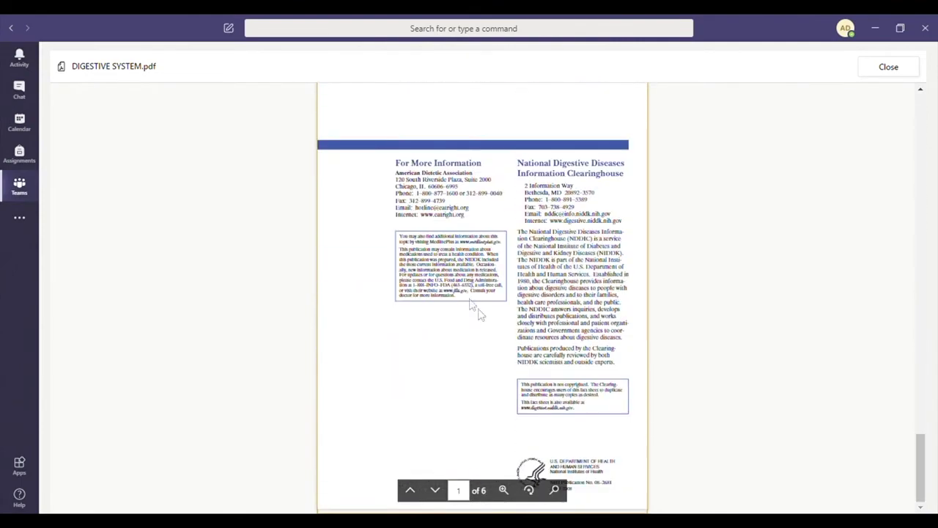
drag(923, 456, 911, 95)
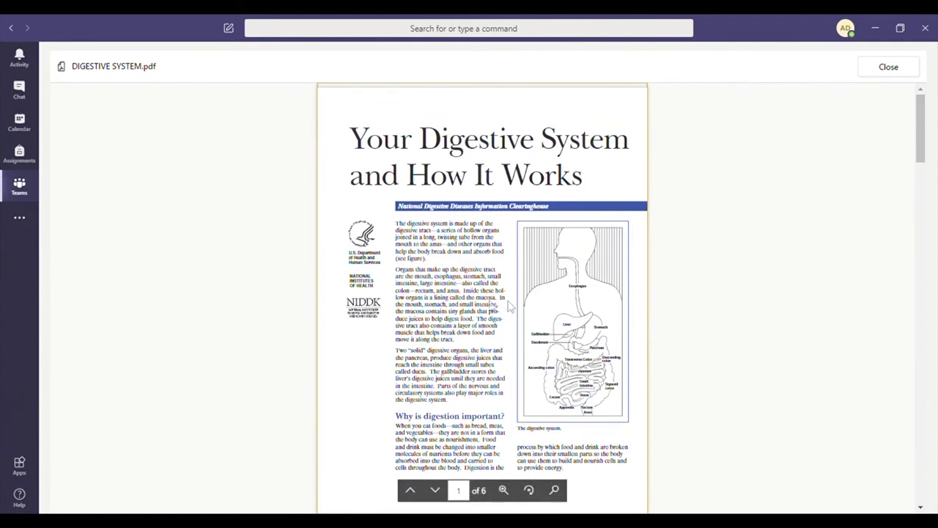
click(903, 70)
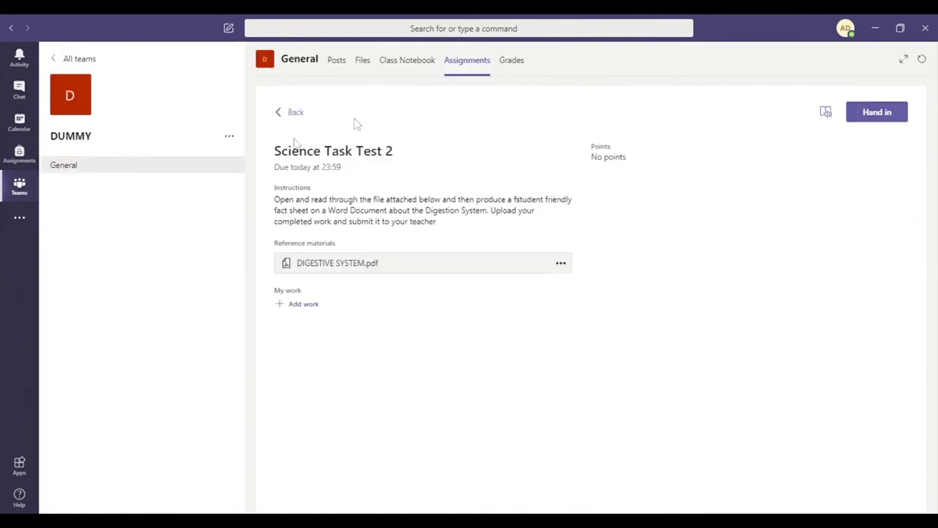
Go back from Science Task Test 2 to the five-task Assignments list.
click(302, 117)
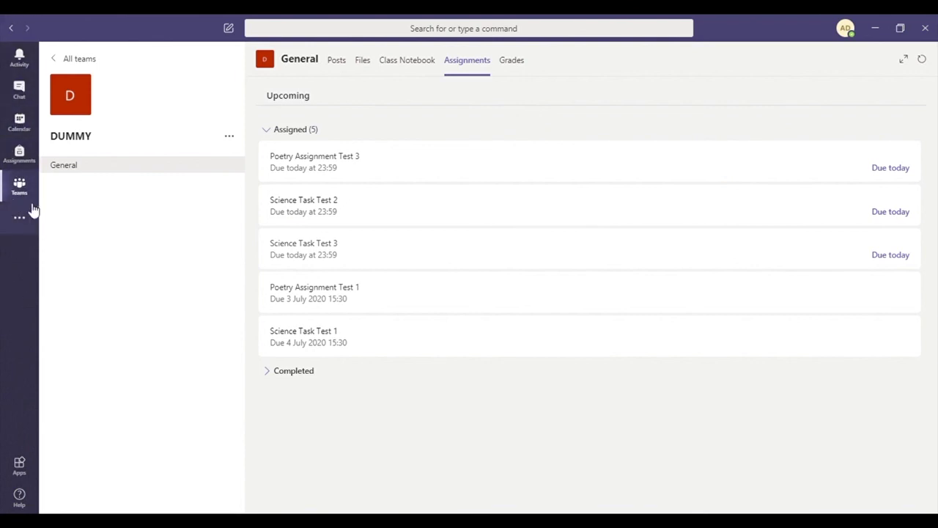
Open the left-rail Assignments view and choose the DUMMY class.
click(20, 154)
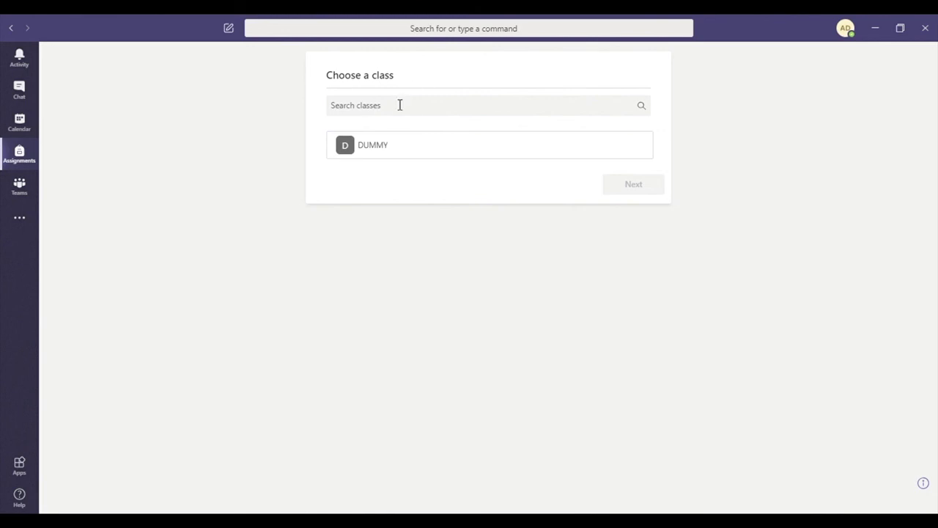
click(389, 150)
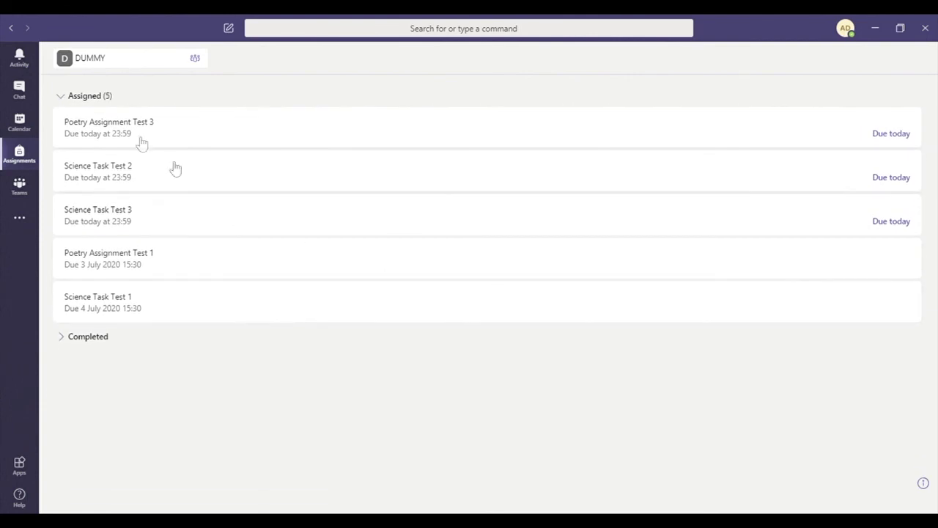
Dismiss the class chooser unchanged and return to the DUMMY team's General channel.
click(196, 60)
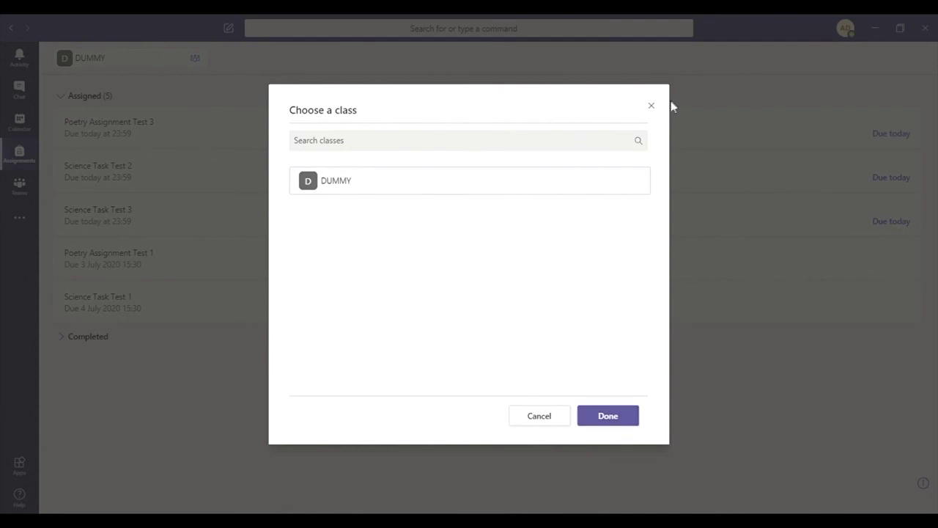
click(651, 106)
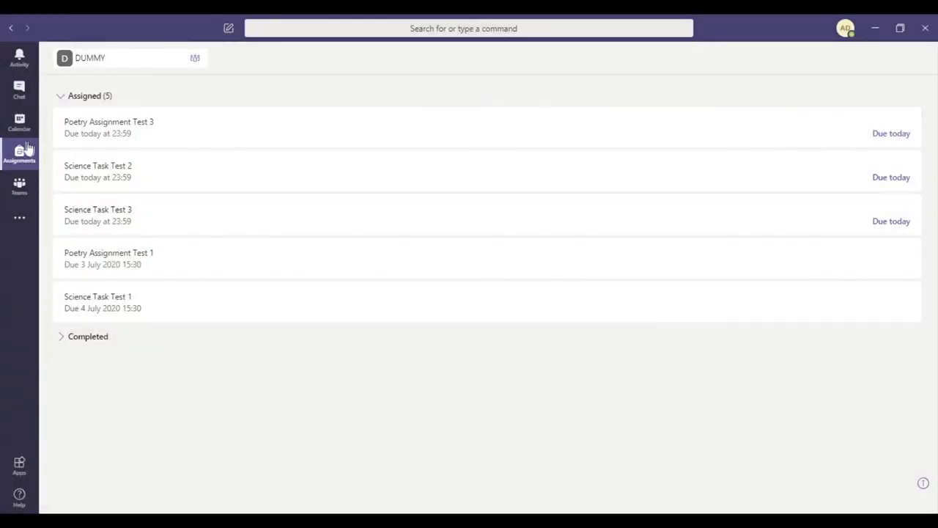
click(19, 184)
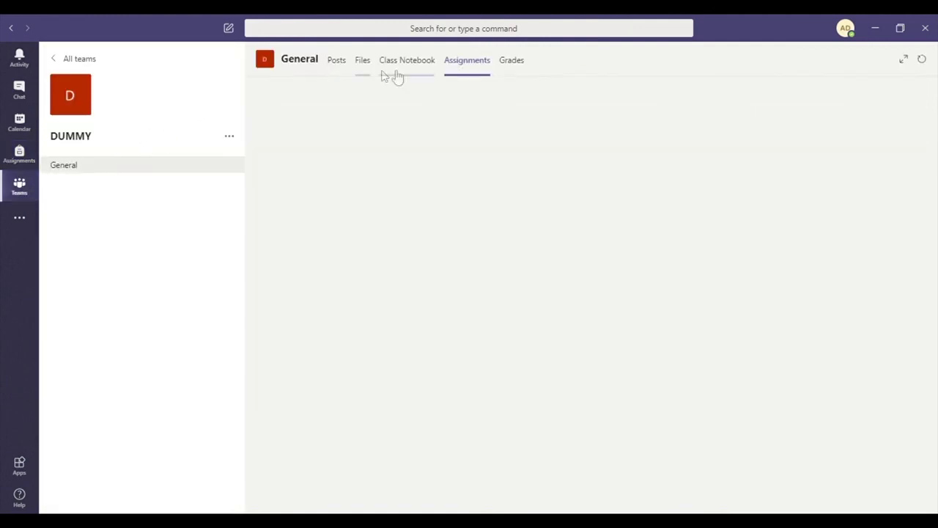